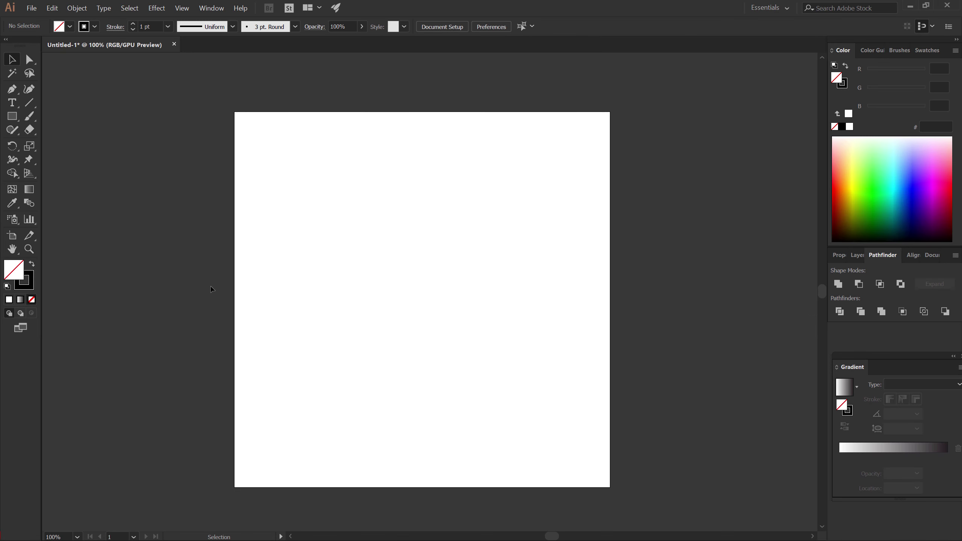
Draw a circle outline from the artboard centre with the Ellipse Tool, then deselect it
drag(12, 116, 77, 147)
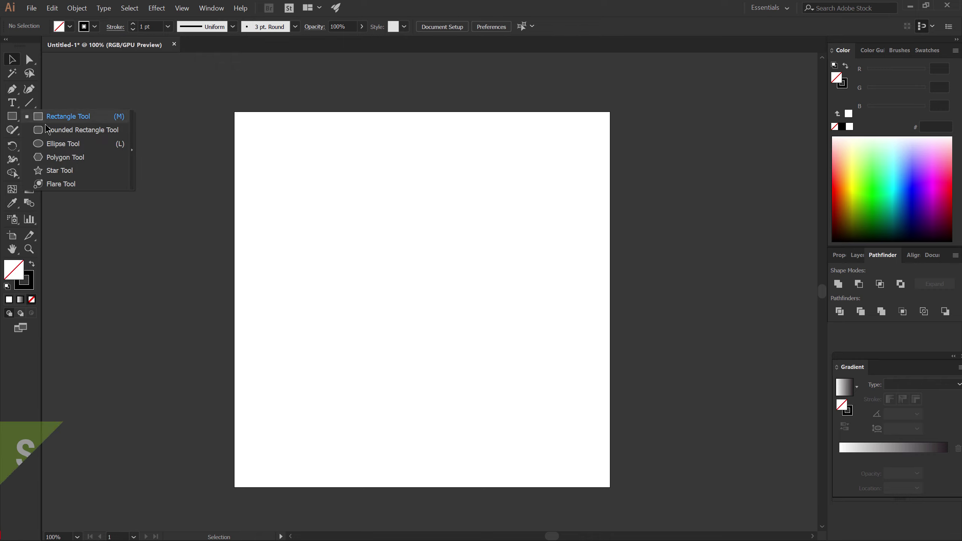
click(93, 146)
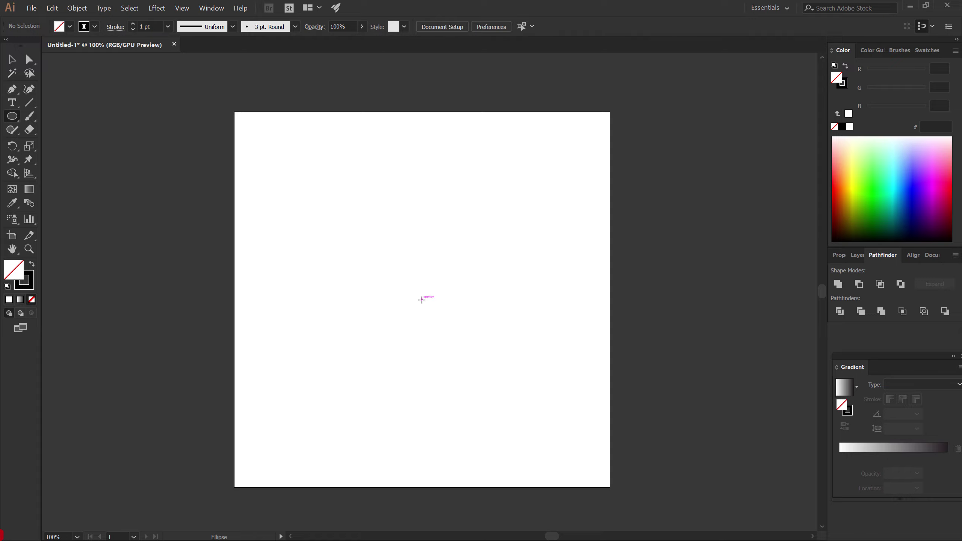
drag(421, 299, 474, 355)
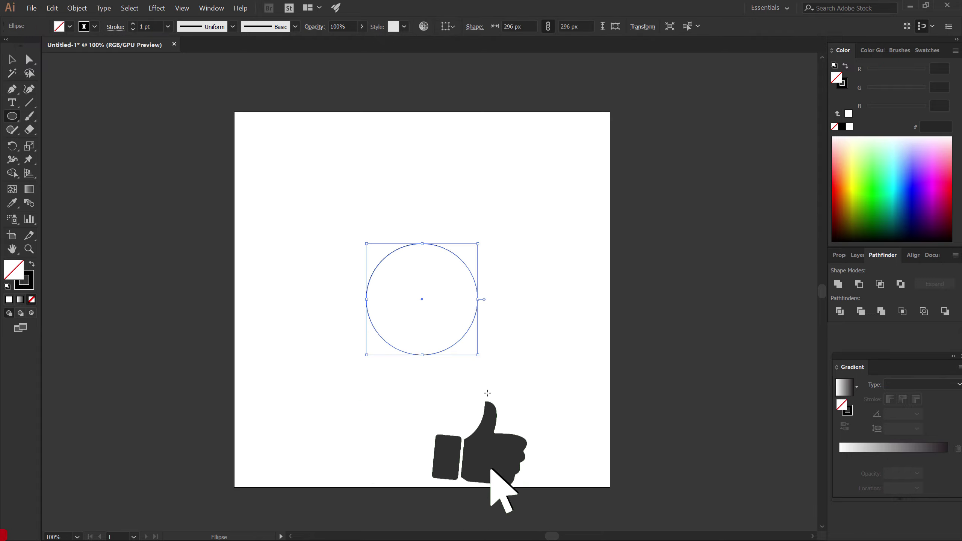
key(v)
click(496, 408)
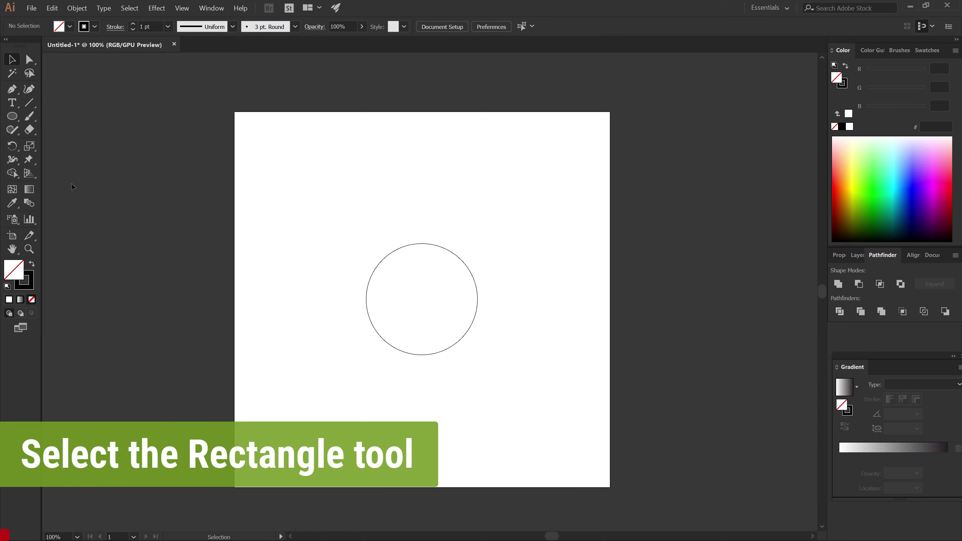
Draw a square from the circle's centre to cover its upper-left quarter
right_click(15, 116)
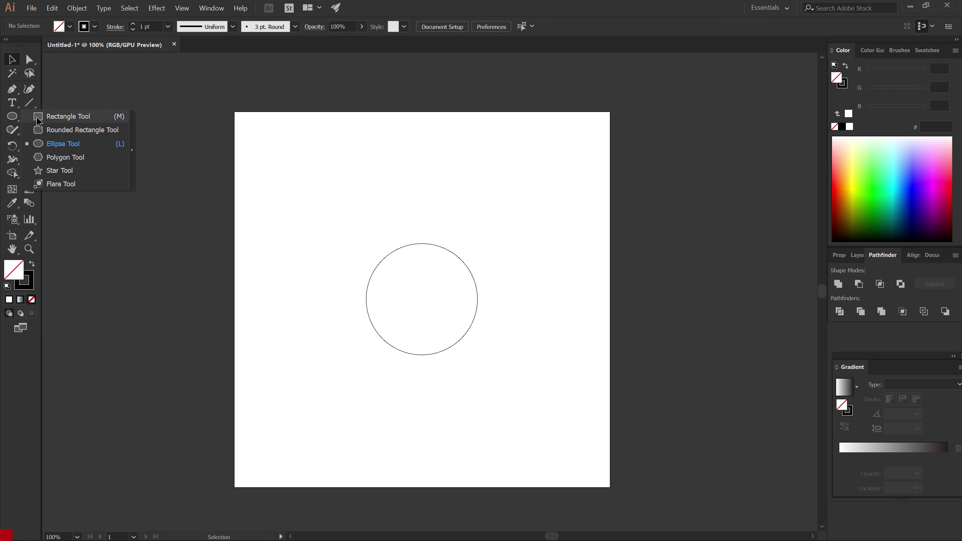
click(68, 117)
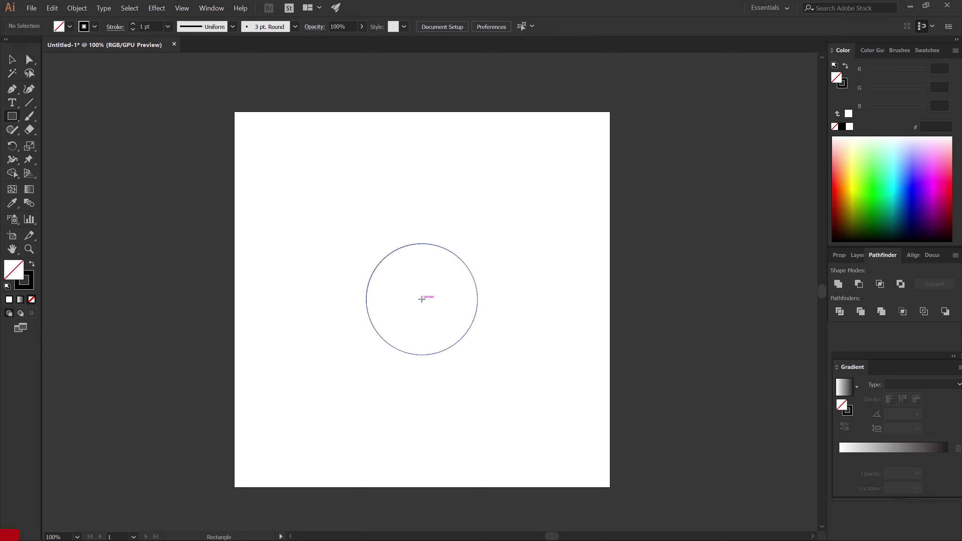
drag(422, 299, 364, 259)
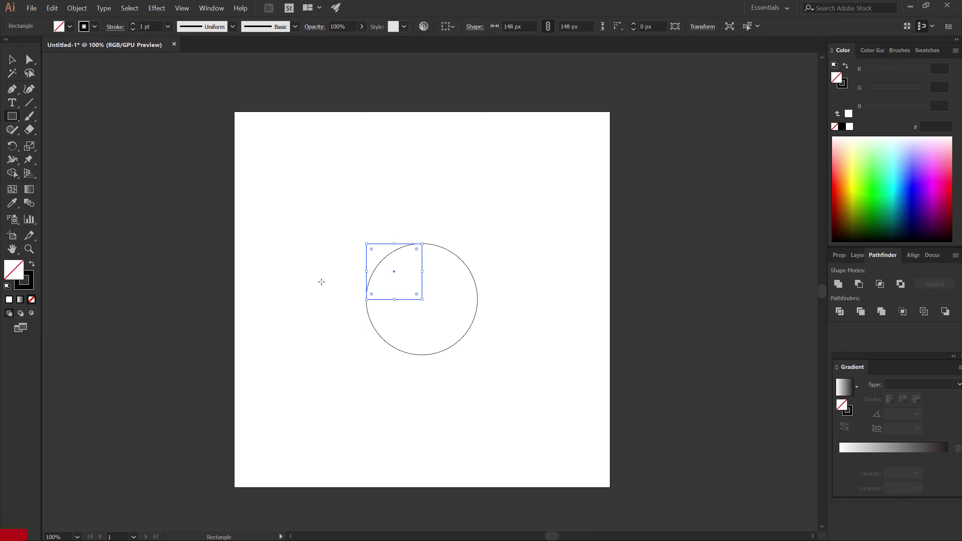
key(v)
click(347, 346)
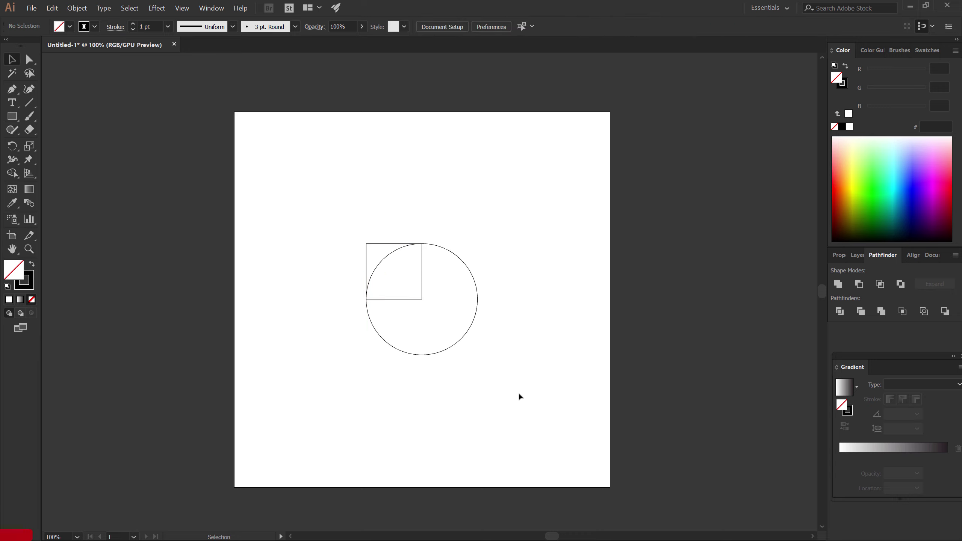
Copy the circle to the clipboard with Edit > Copy
click(452, 345)
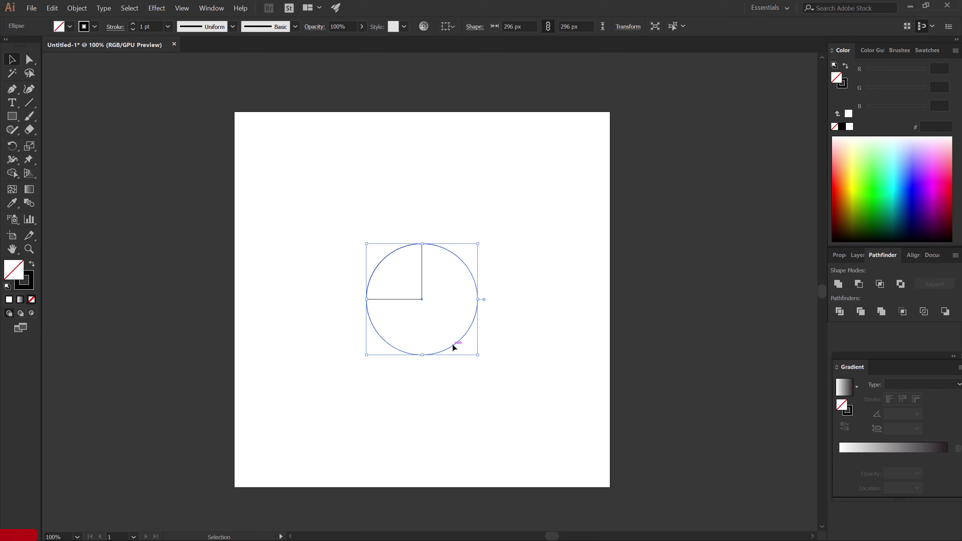
click(55, 9)
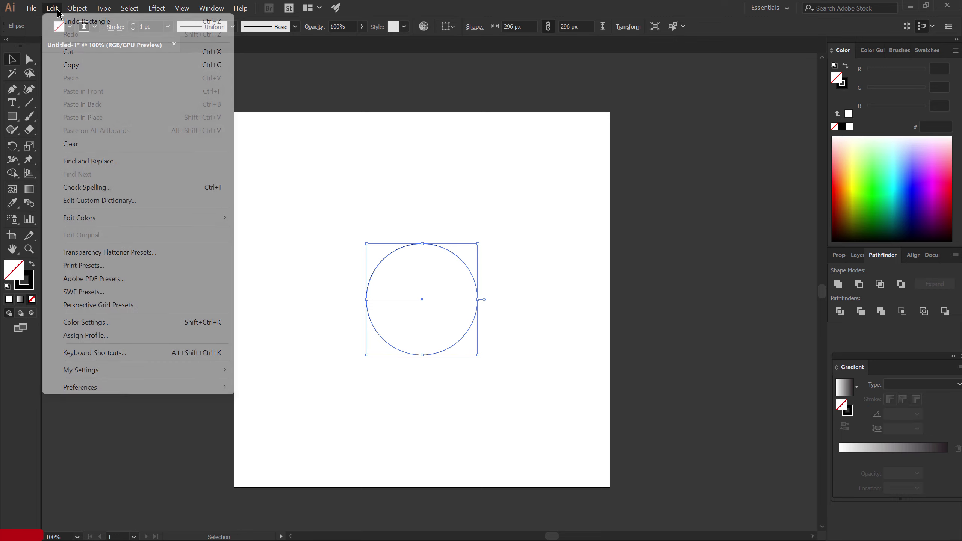
click(95, 64)
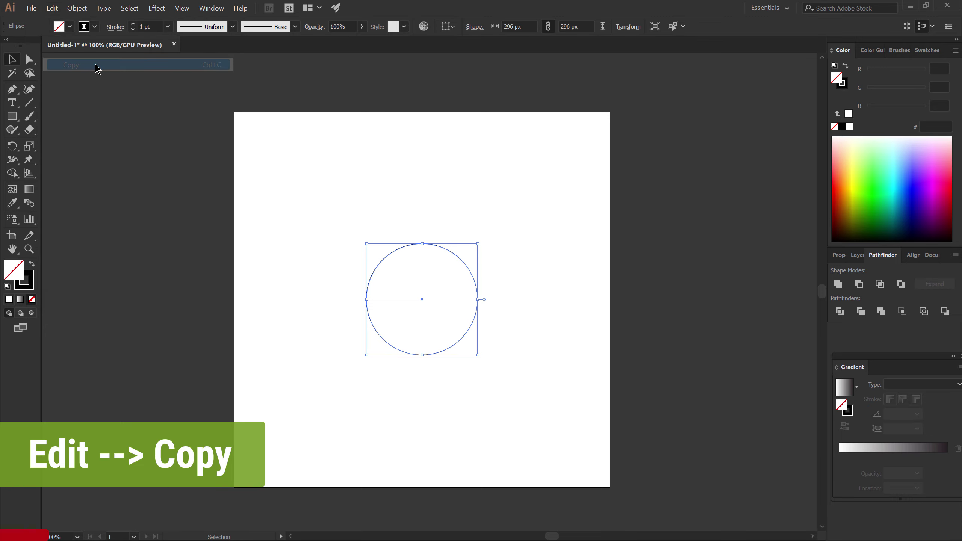
click(453, 383)
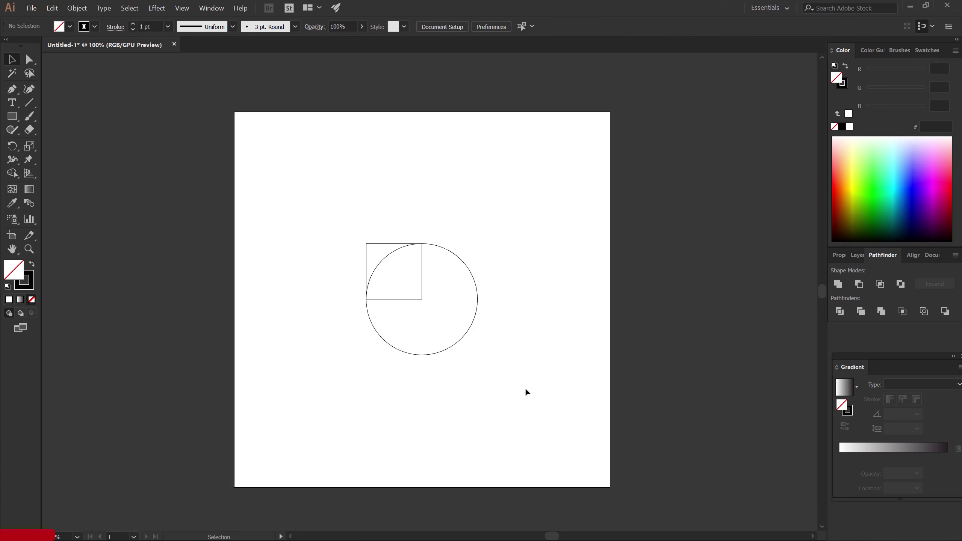
Select the square and circle together and Unite them in Pathfinder
drag(525, 388, 320, 224)
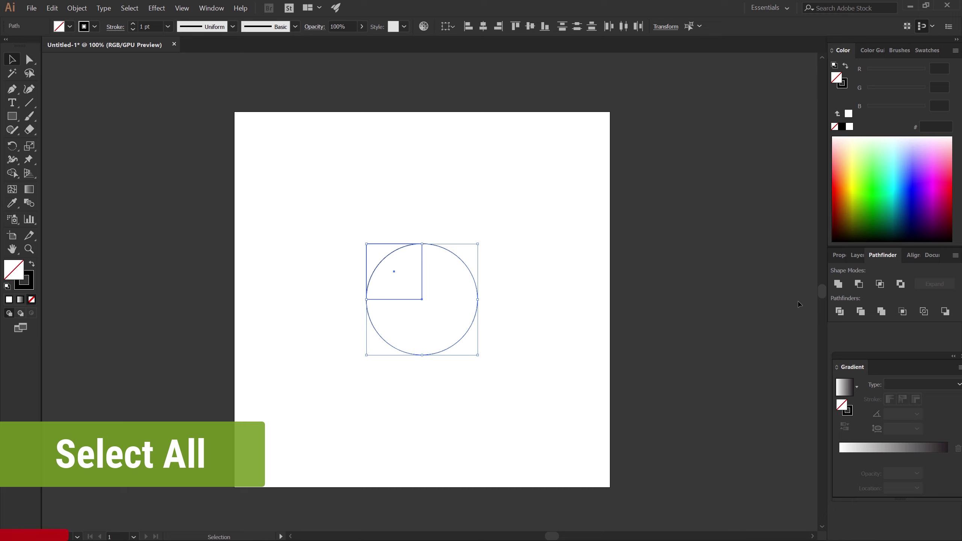
click(839, 284)
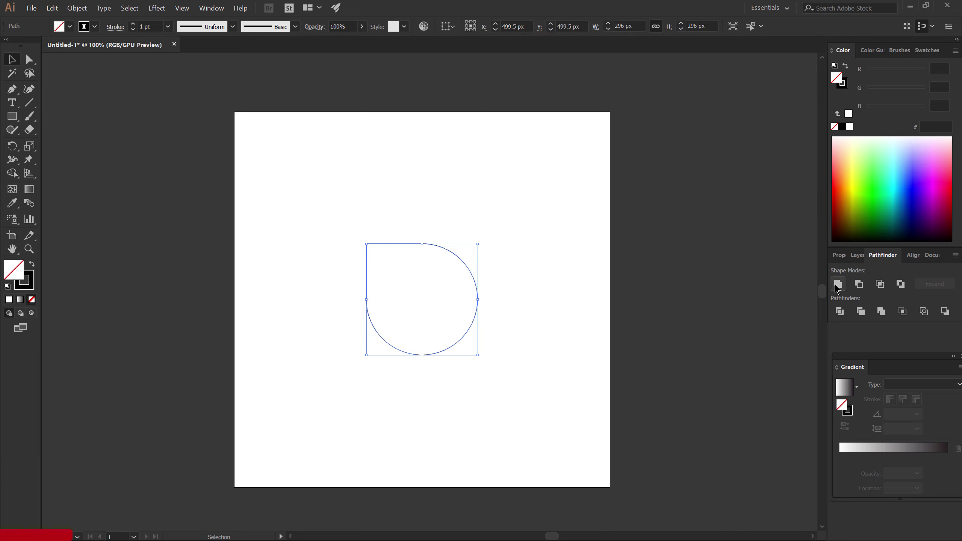
click(495, 389)
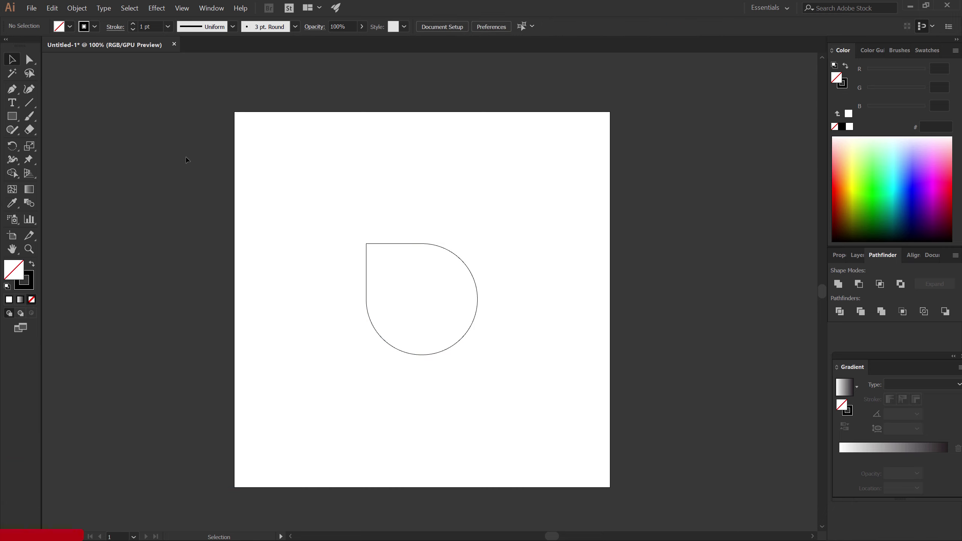
Paste the circle in front and shift it right over the teardrop's right half
click(53, 8)
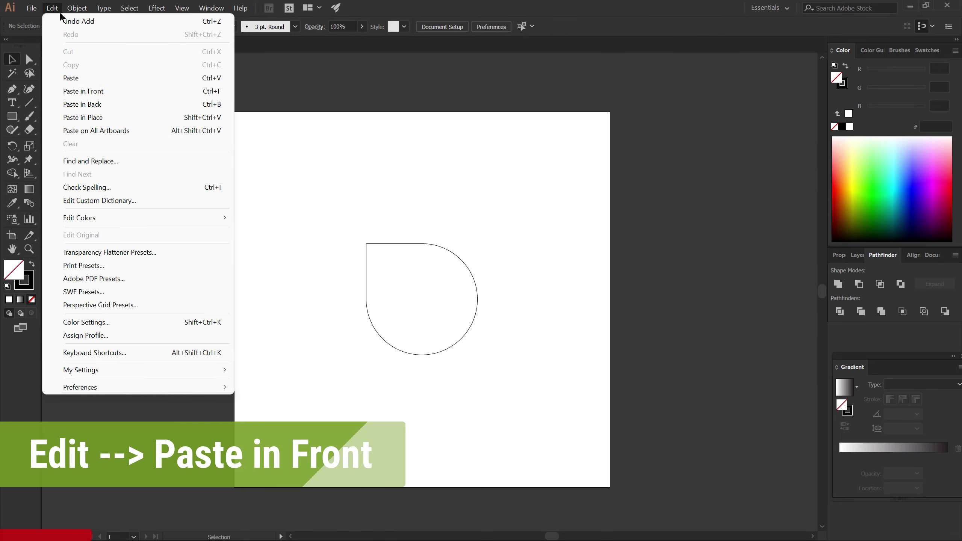
click(174, 91)
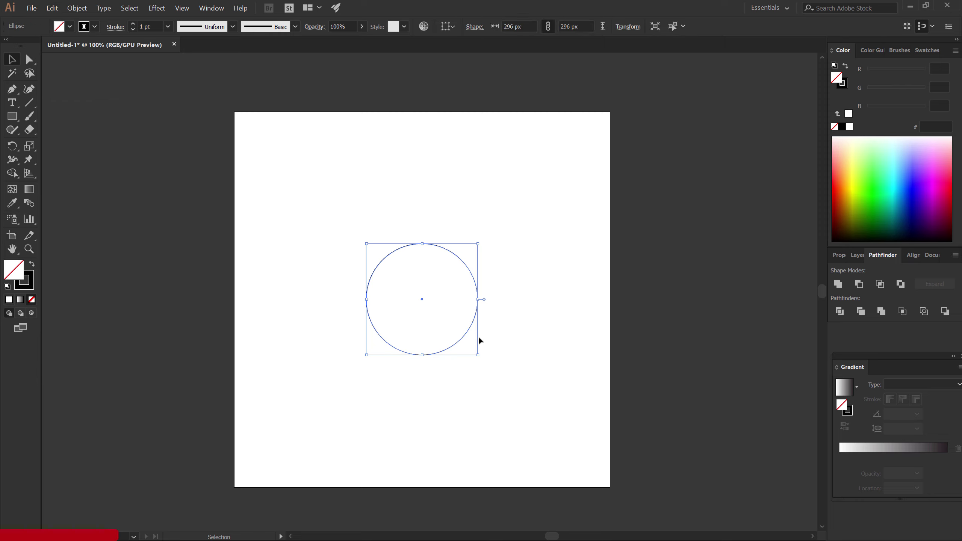
drag(469, 332, 524, 337)
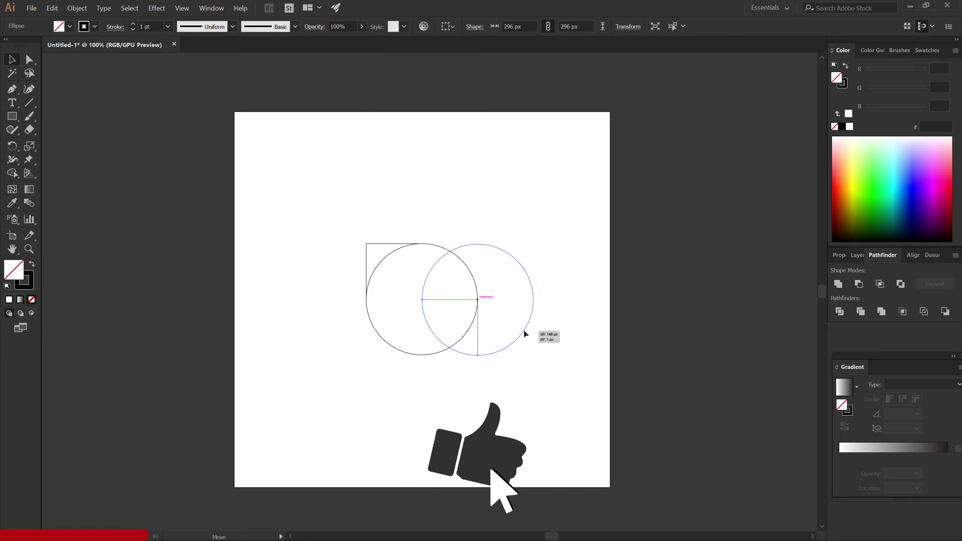
drag(525, 337, 525, 336)
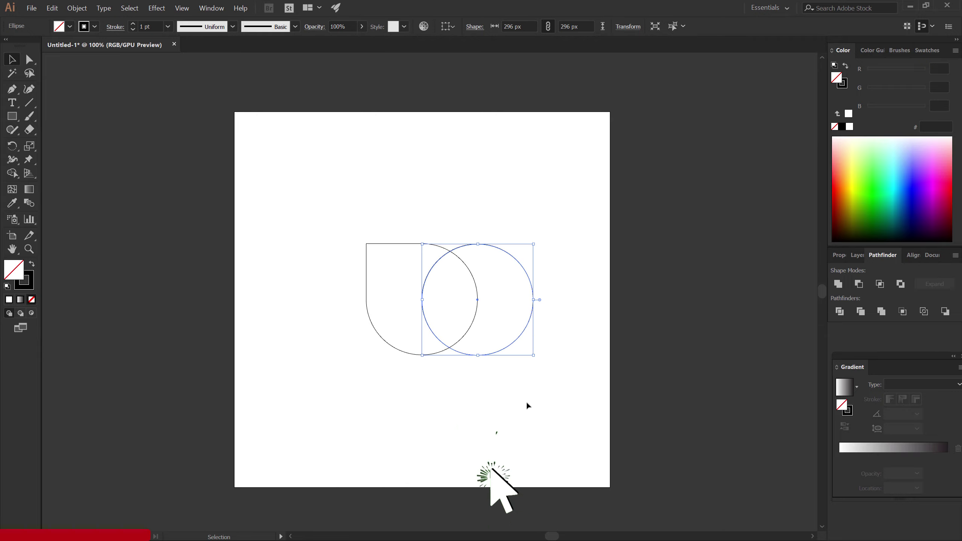
click(519, 429)
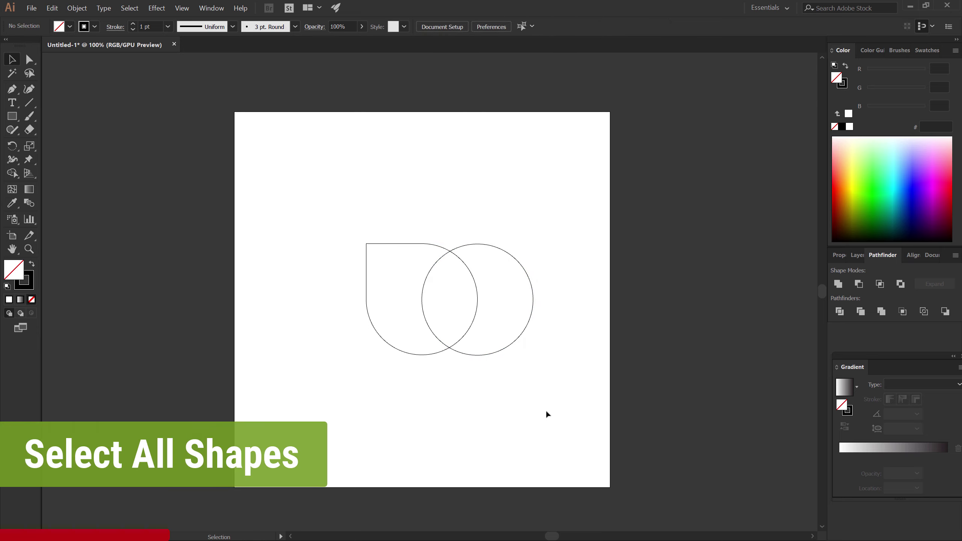
Delete the right circle and overlap region with the Shape Builder, then reselect the cut shape
drag(562, 406, 339, 224)
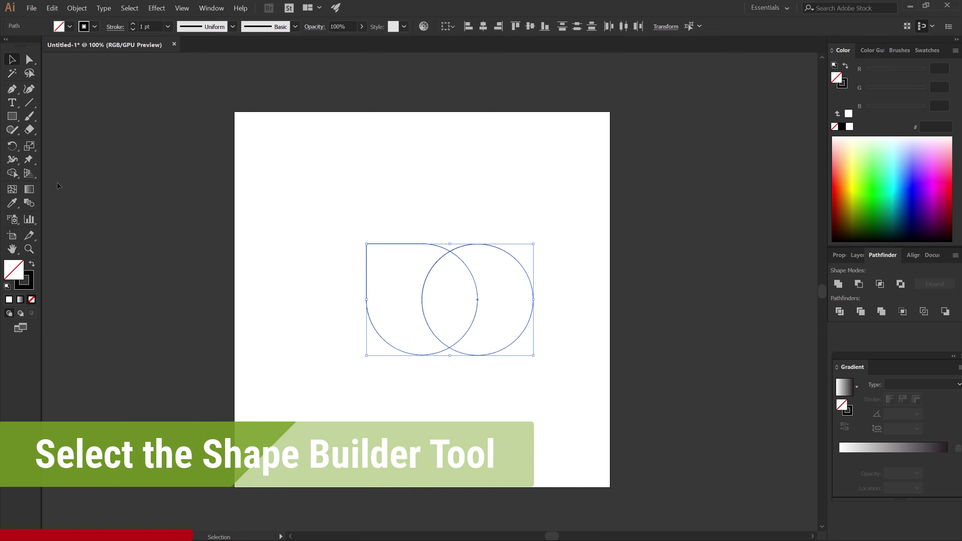
click(16, 177)
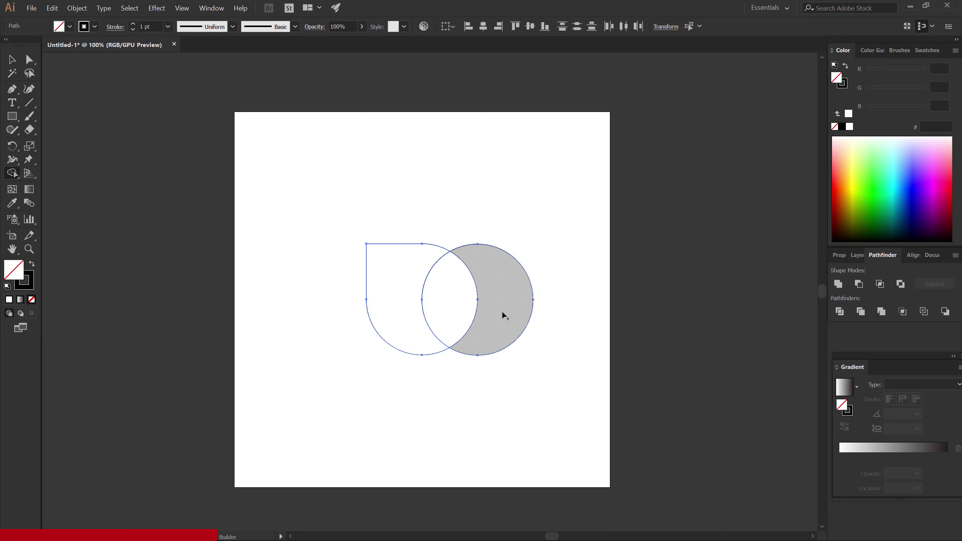
drag(550, 265, 462, 317)
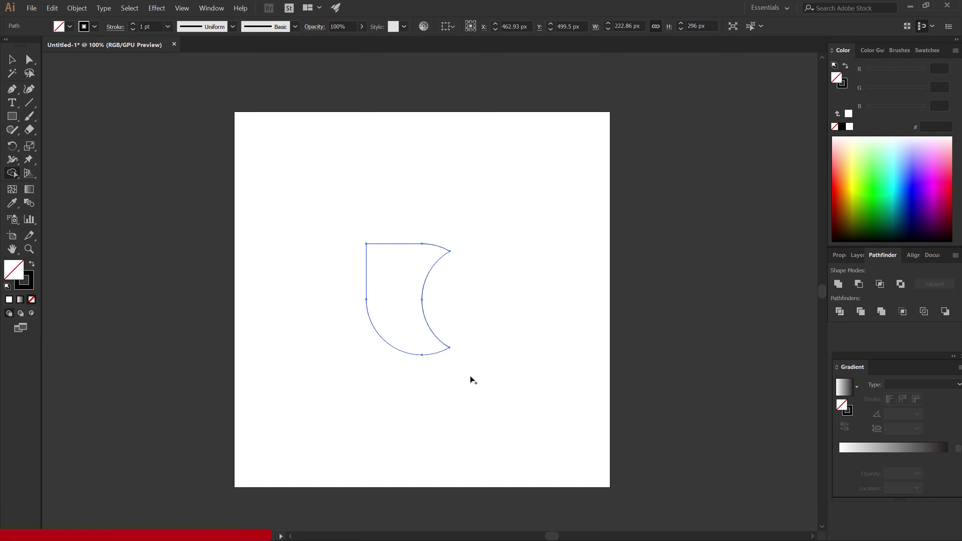
key(v)
click(455, 388)
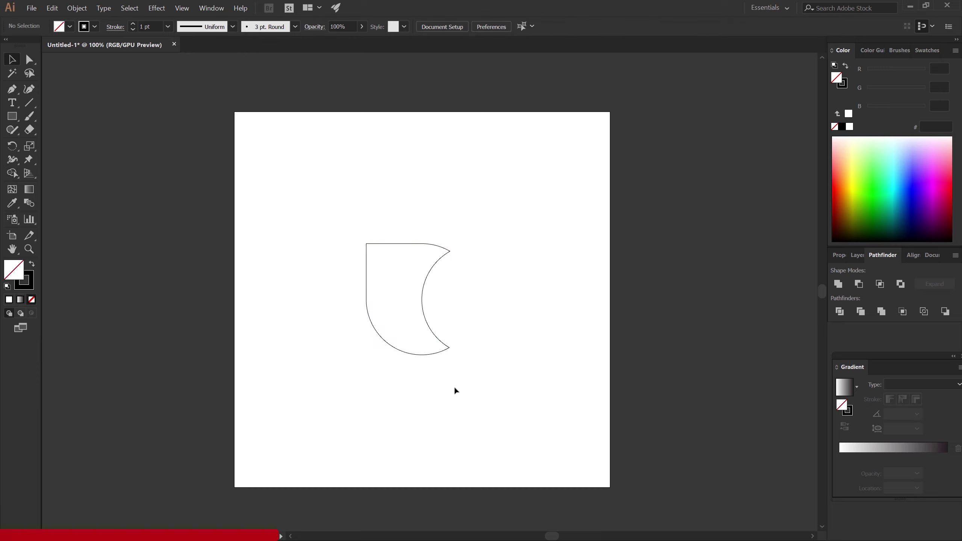
click(431, 356)
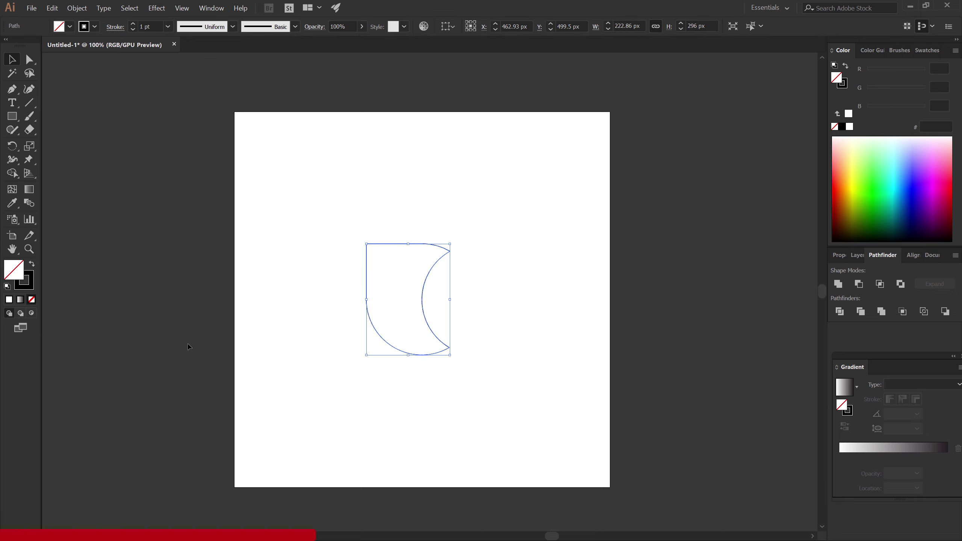
Fill the shape with a linear gradient running top to bottom
click(19, 300)
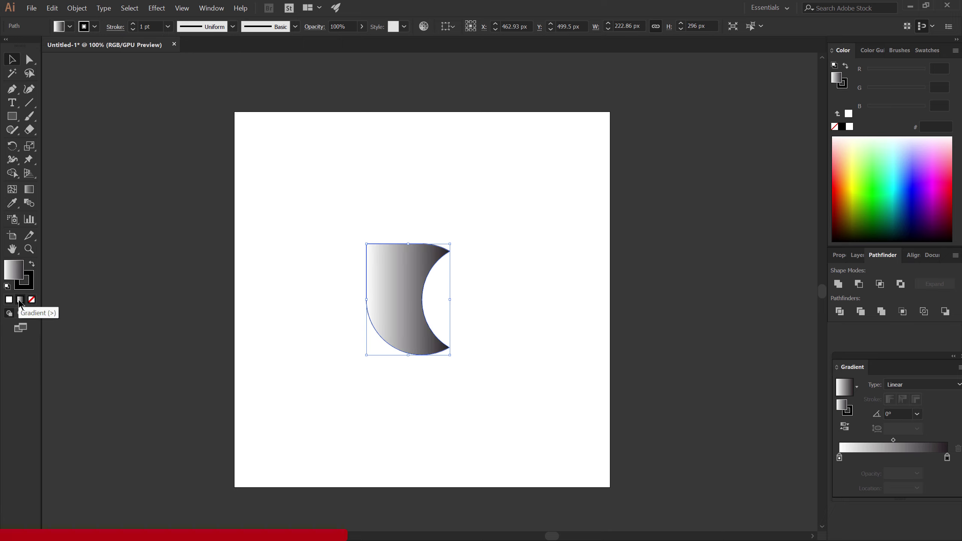
click(30, 189)
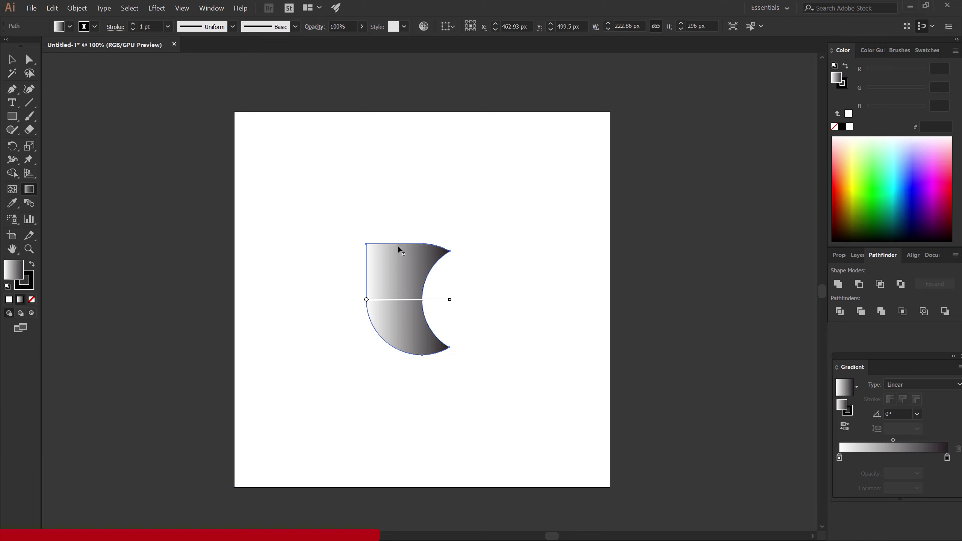
drag(399, 247, 398, 351)
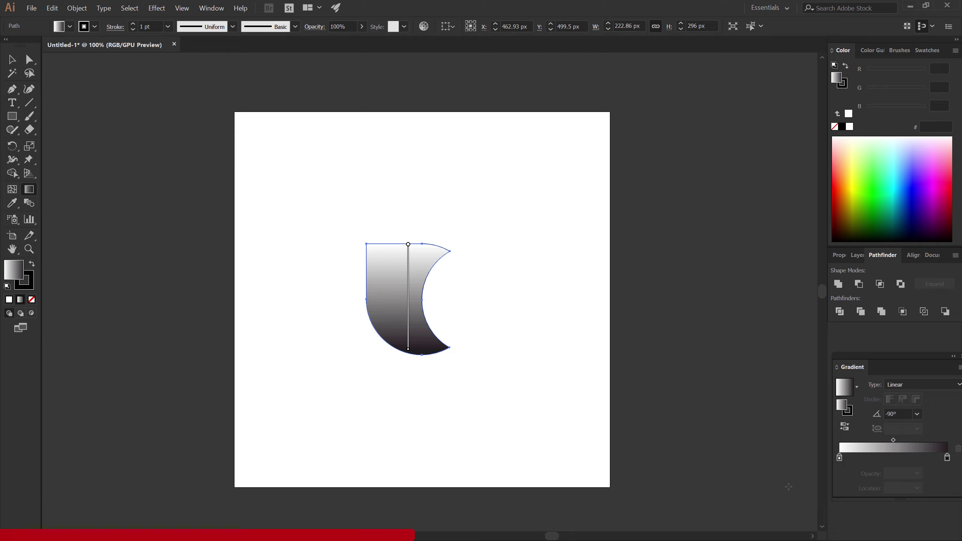
Set the gradient's left stop to light orange FBB03B, then deselect
click(841, 458)
double_click(841, 459)
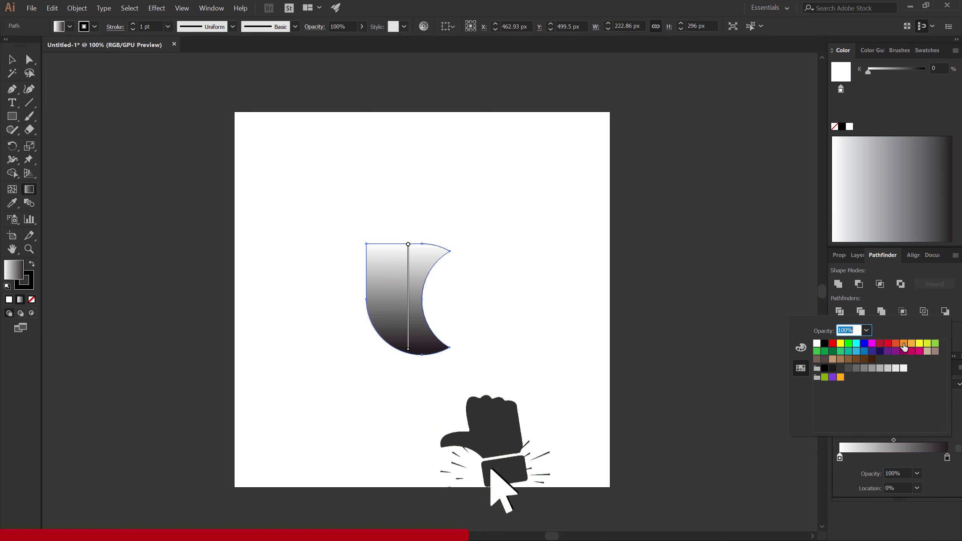
click(904, 344)
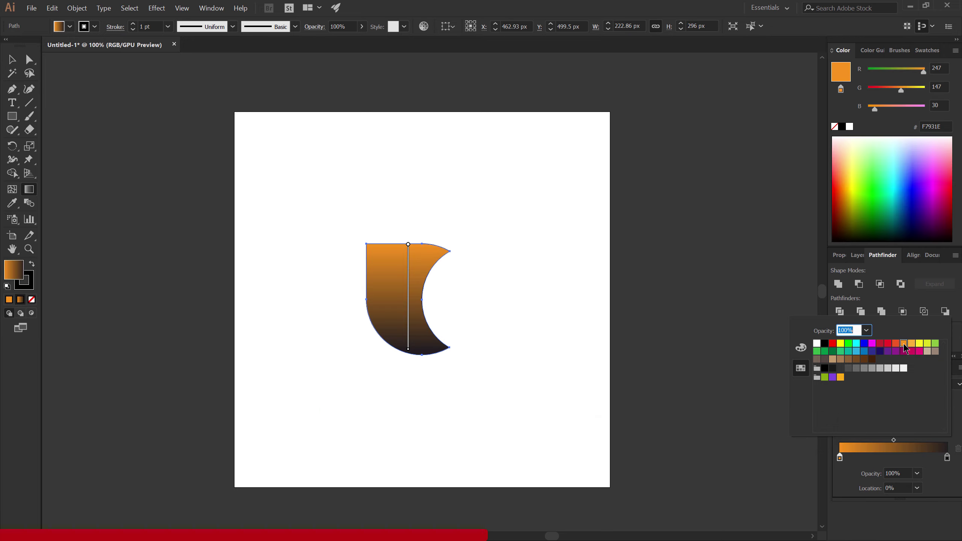
click(910, 344)
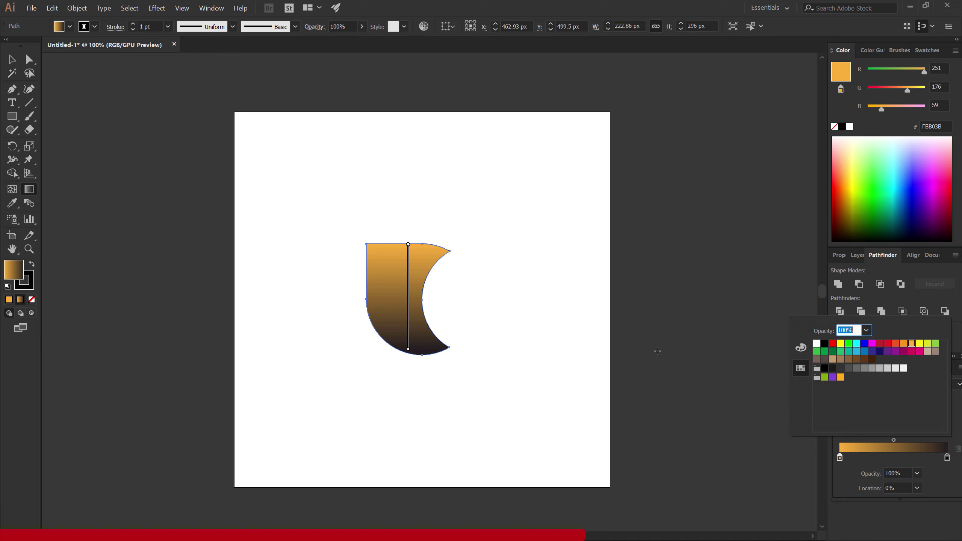
text(vv)
key(Escape)
key(v)
click(520, 310)
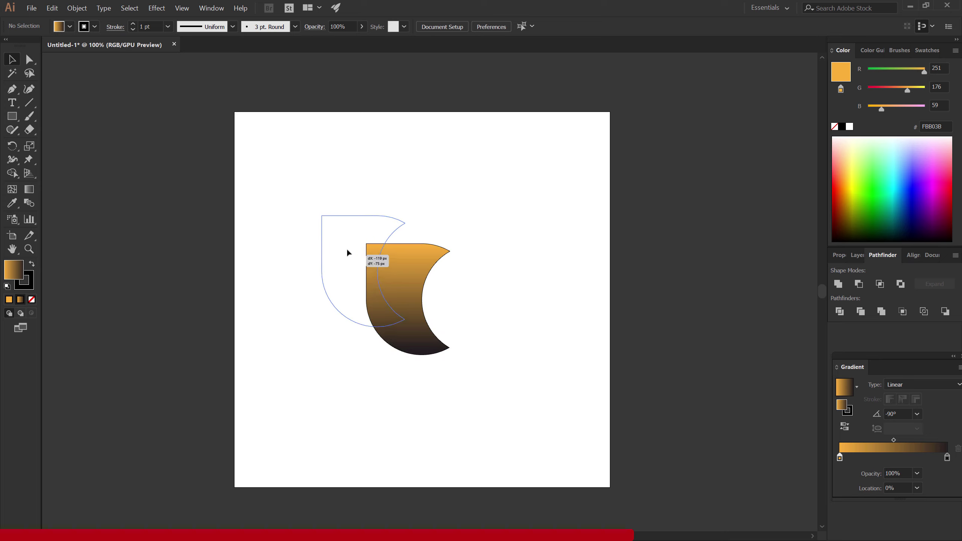
Duplicate the orange shape to the right and rotate the copy 270 degrees
drag(397, 285, 347, 249)
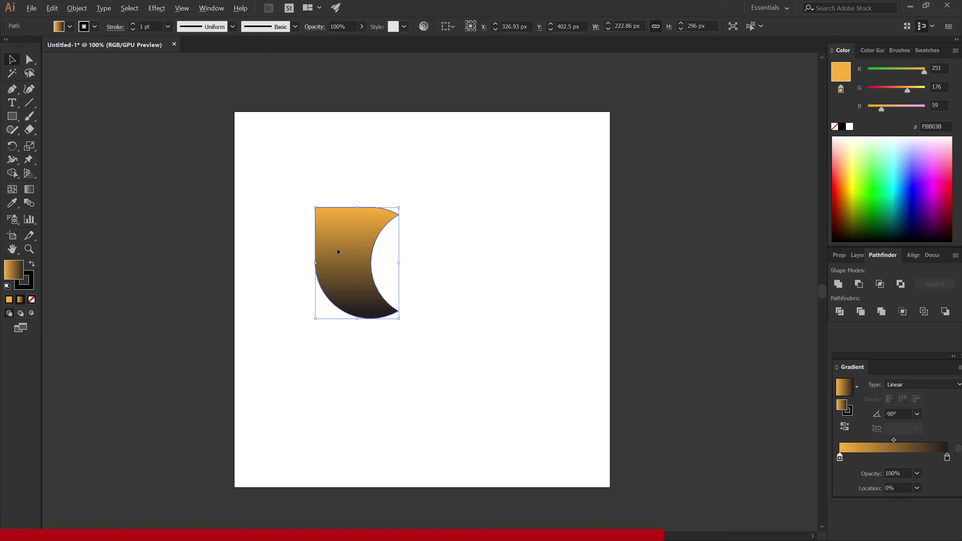
alt+drag(337, 251, 470, 286)
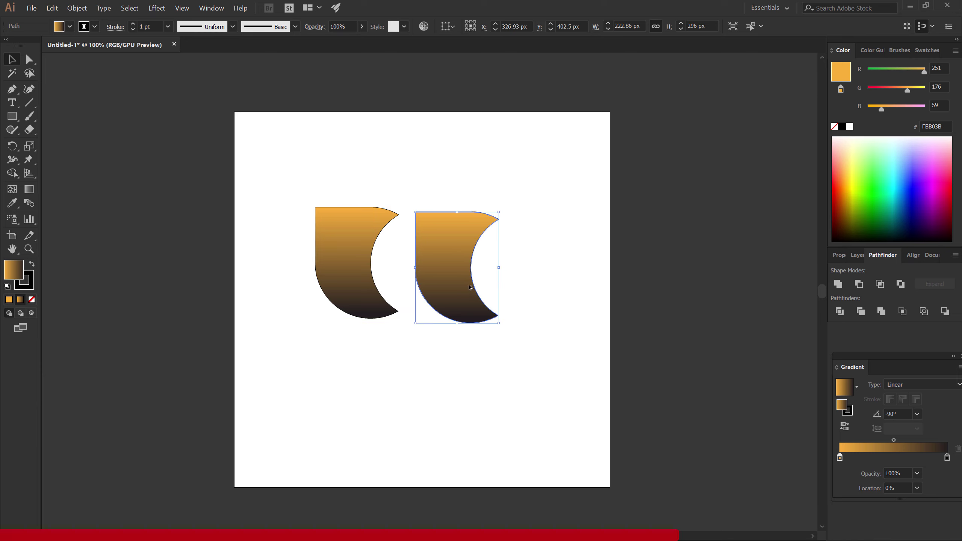
drag(499, 324, 401, 317)
click(480, 369)
Position the rotated copy over the original's top-right edge, tops aligned
drag(445, 257, 407, 234)
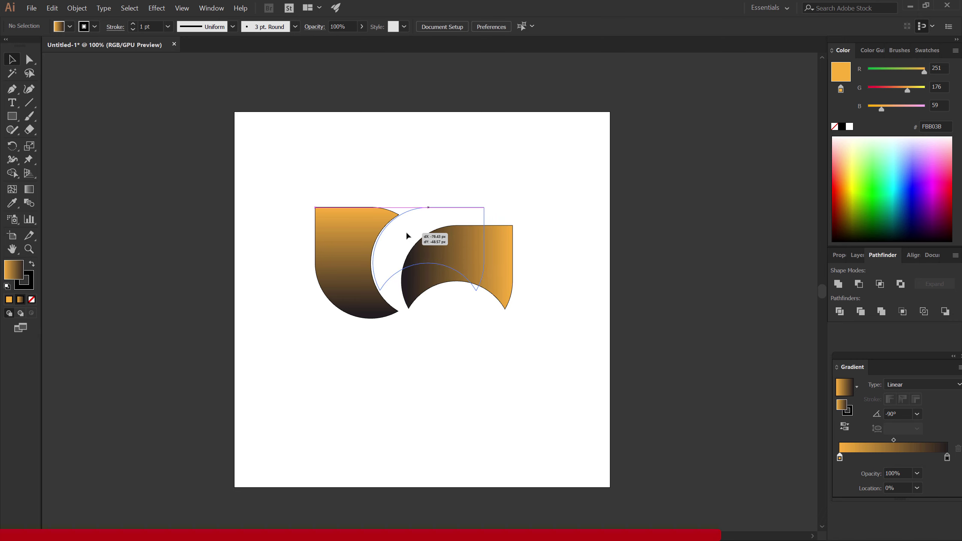
drag(407, 234, 405, 239)
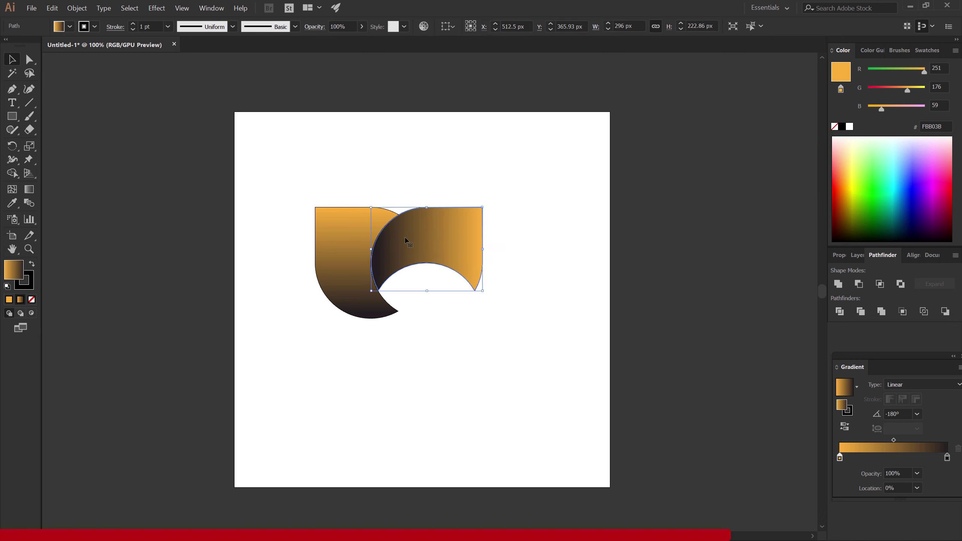
click(467, 332)
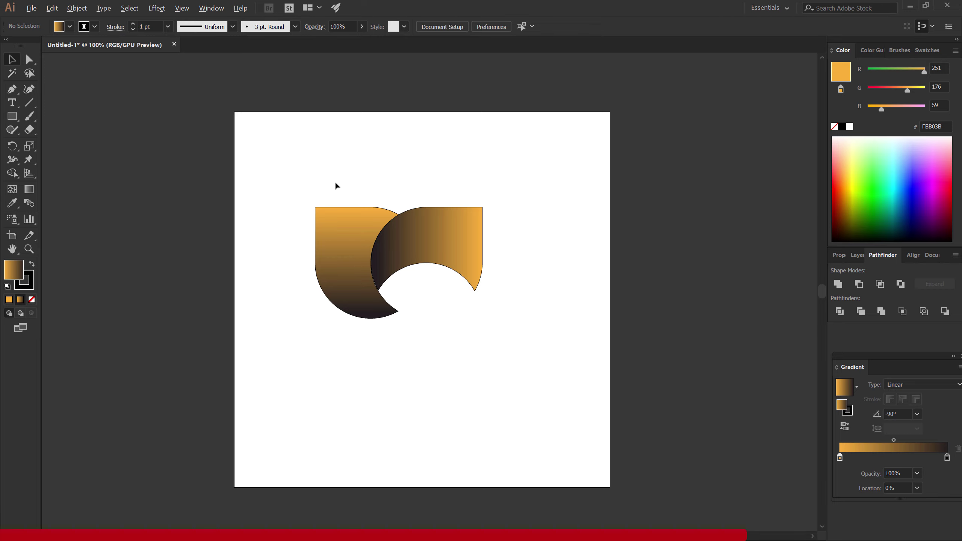
scroll(336, 185, up, 1)
scroll(341, 183, up, 1)
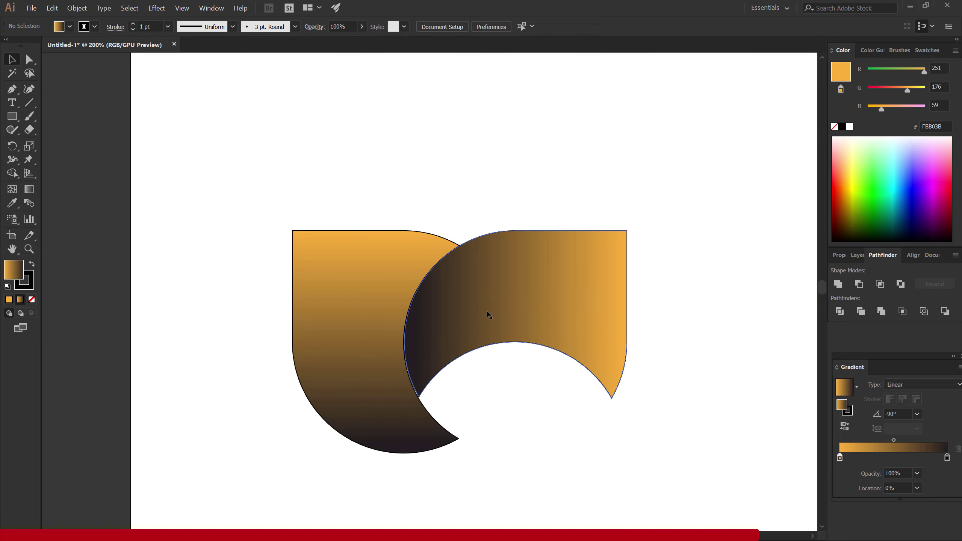
drag(487, 315, 467, 297)
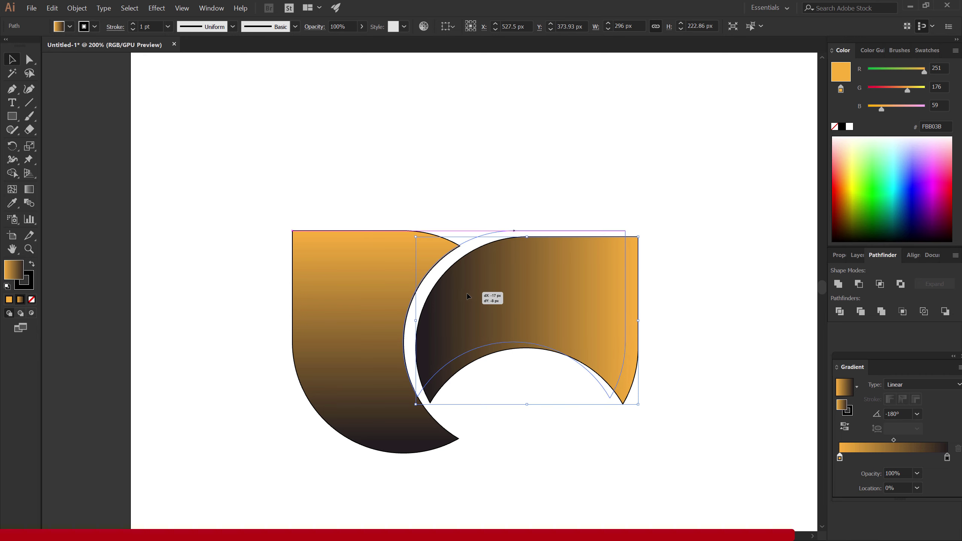
drag(467, 298, 467, 299)
scroll(539, 380, down, 2)
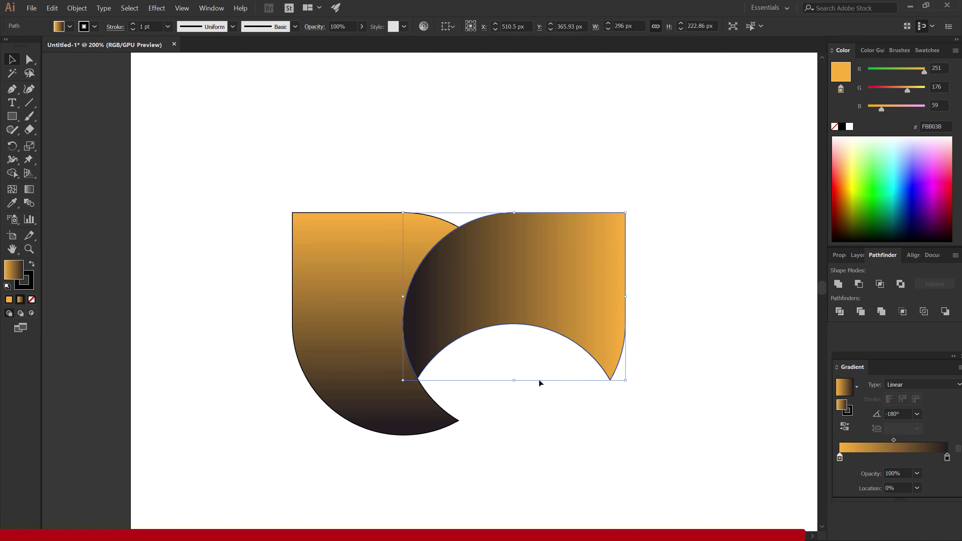
click(583, 434)
alt+scroll(518, 354, down, 2)
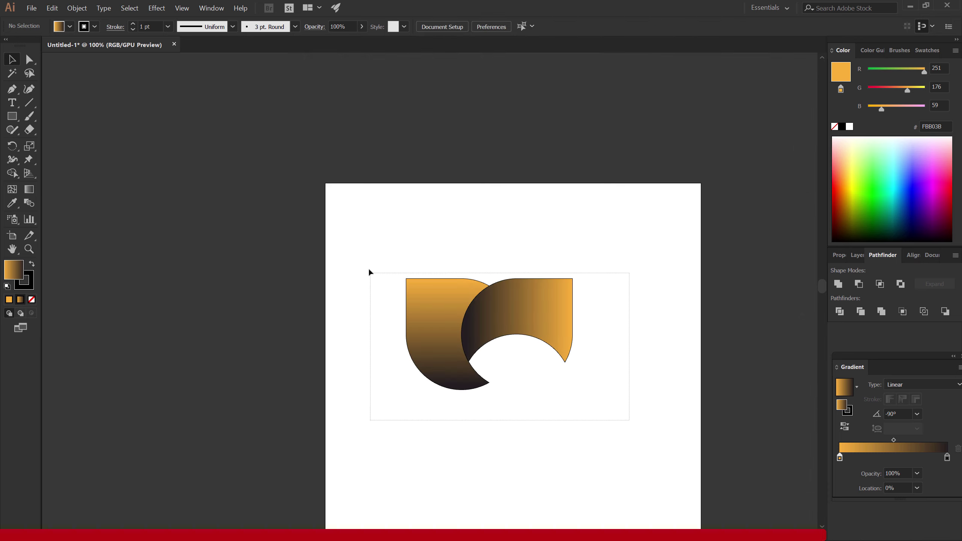
Copy the two-piece pair downward, rotate it 180 degrees and interlock it beneath the top pair
drag(625, 421, 364, 260)
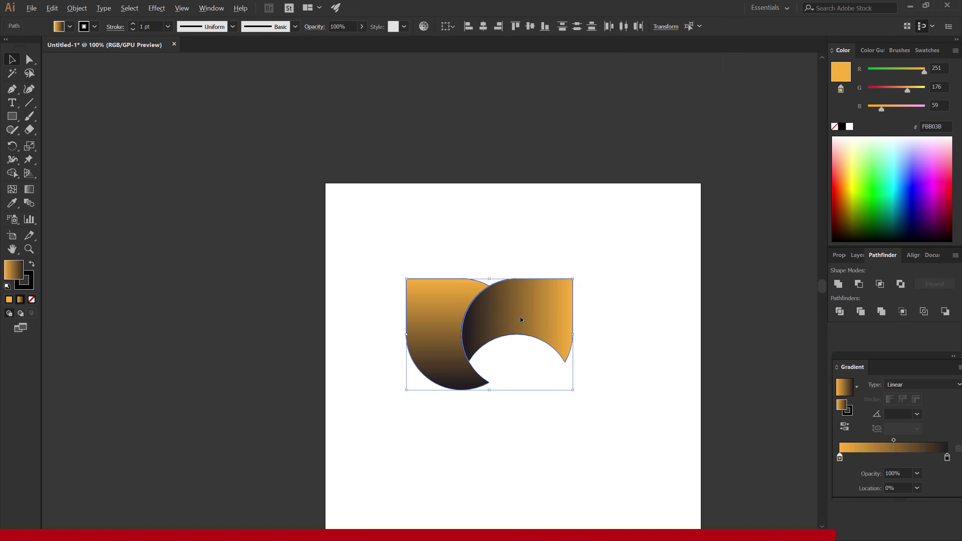
drag(522, 320, 526, 449)
scroll(548, 398, down, 3)
scroll(550, 398, down, 2)
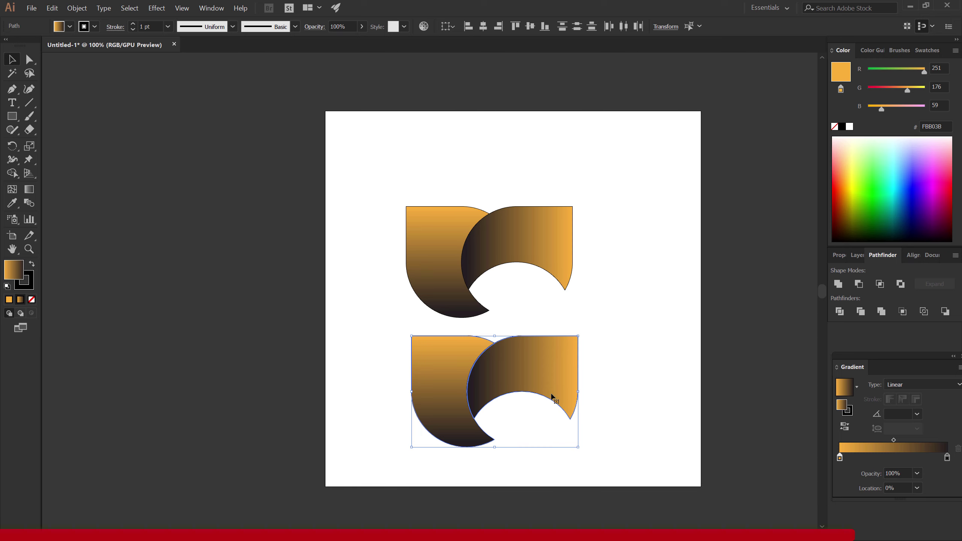
mouse_move(581, 450)
mouse_down()
mouse_move(400, 399)
mouse_move(390, 353)
mouse_up()
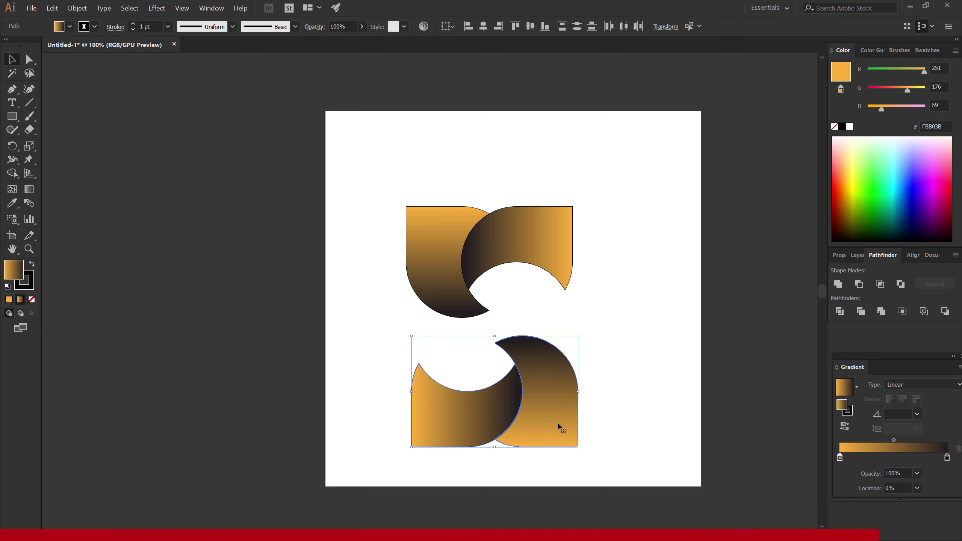
alt+scroll(532, 390, up, 1)
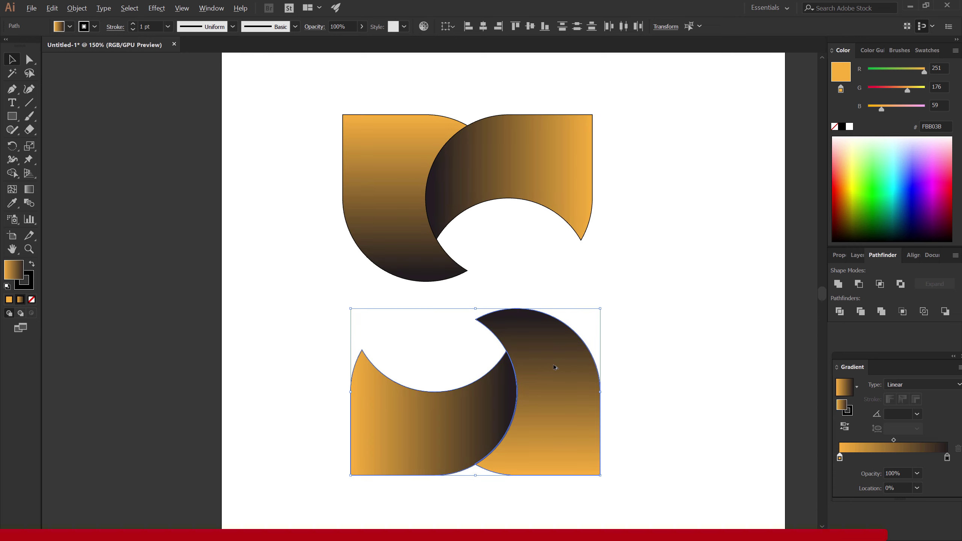
alt+scroll(555, 368, up, 1)
drag(538, 370, 519, 230)
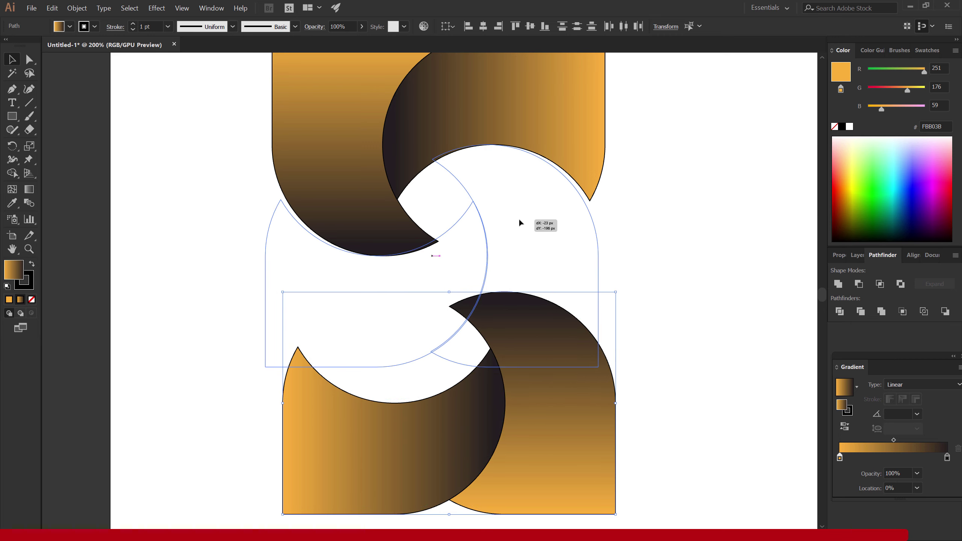
drag(519, 228, 525, 224)
click(722, 353)
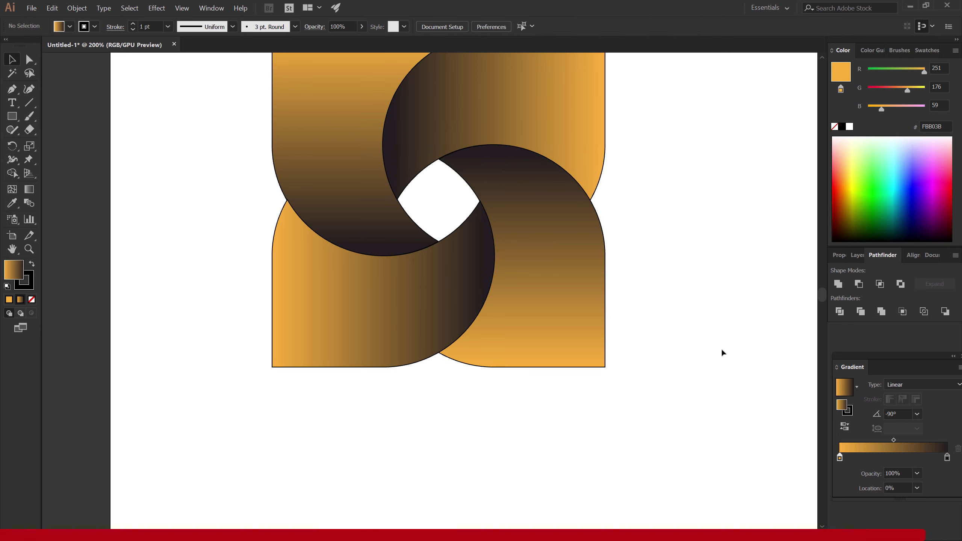
scroll(655, 301, down, 1)
scroll(653, 315, down, 1)
scroll(652, 319, up, 1)
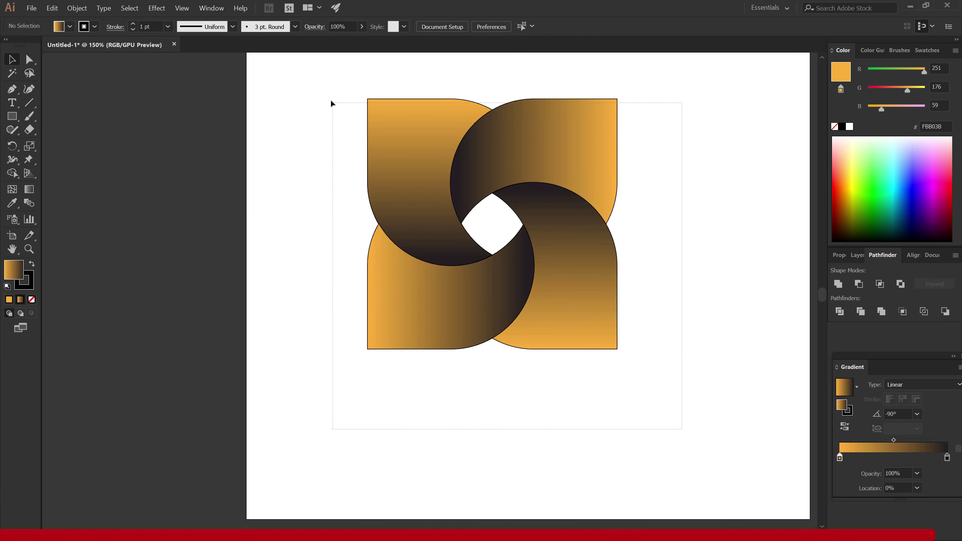
Select all four pieces and Shift-rotate them 45 degrees into a diamond
drag(631, 392, 320, 85)
drag(712, 294, 674, 374)
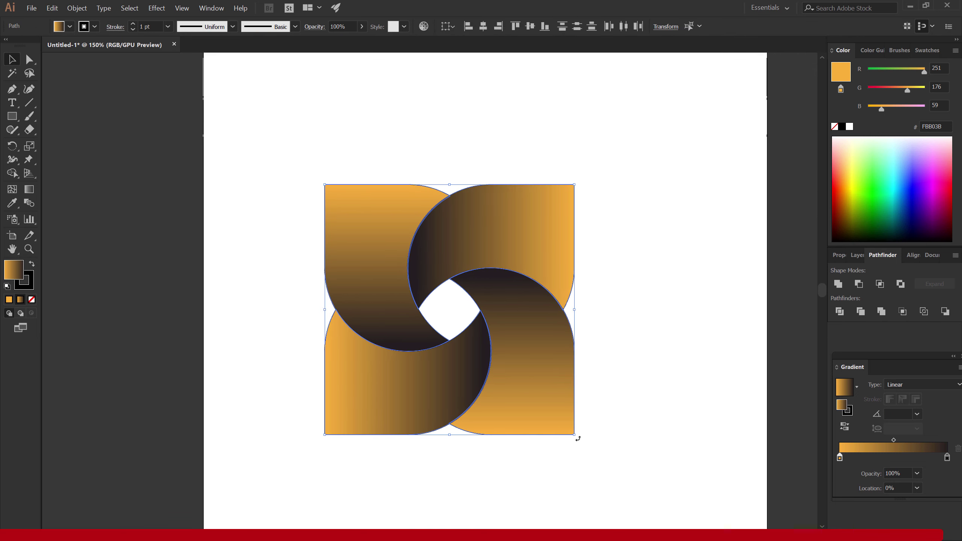
drag(577, 439, 613, 334)
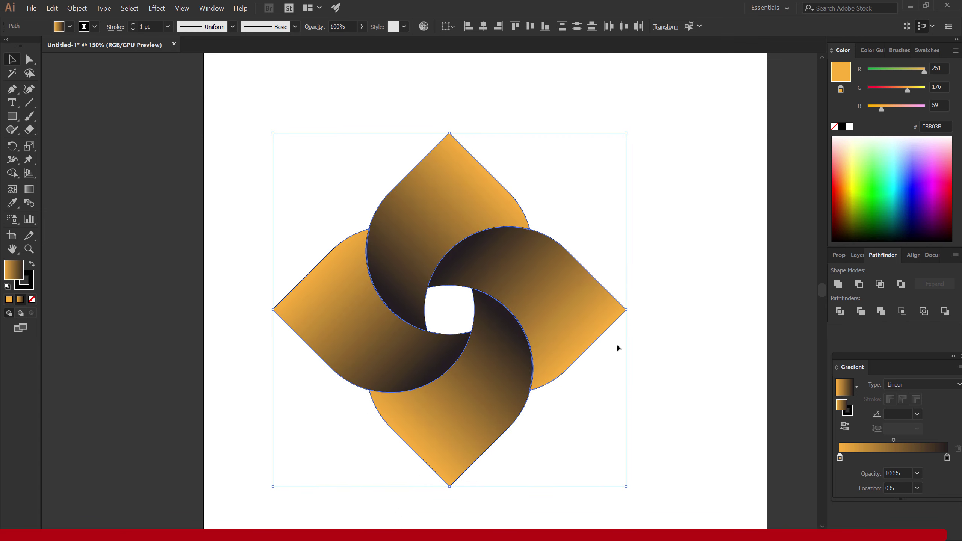
click(675, 417)
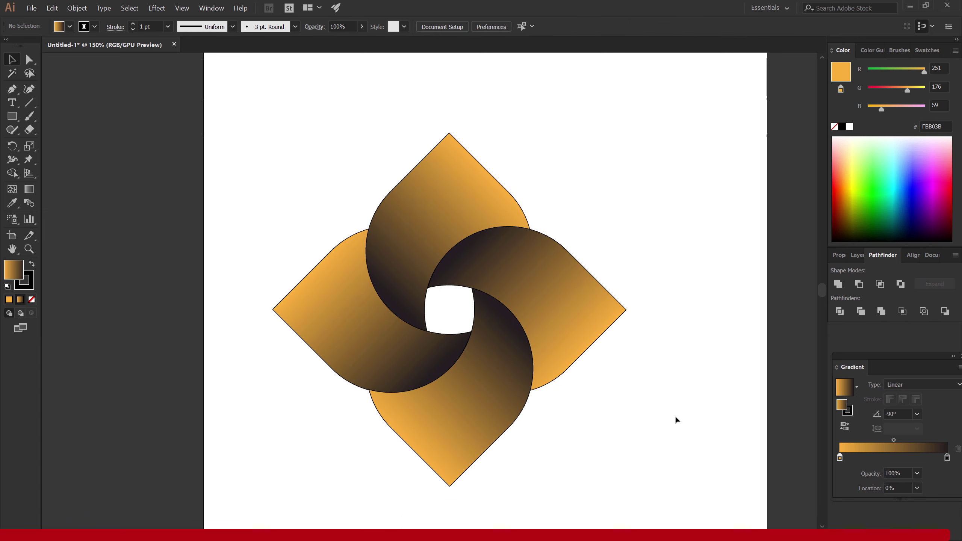
drag(670, 427, 648, 403)
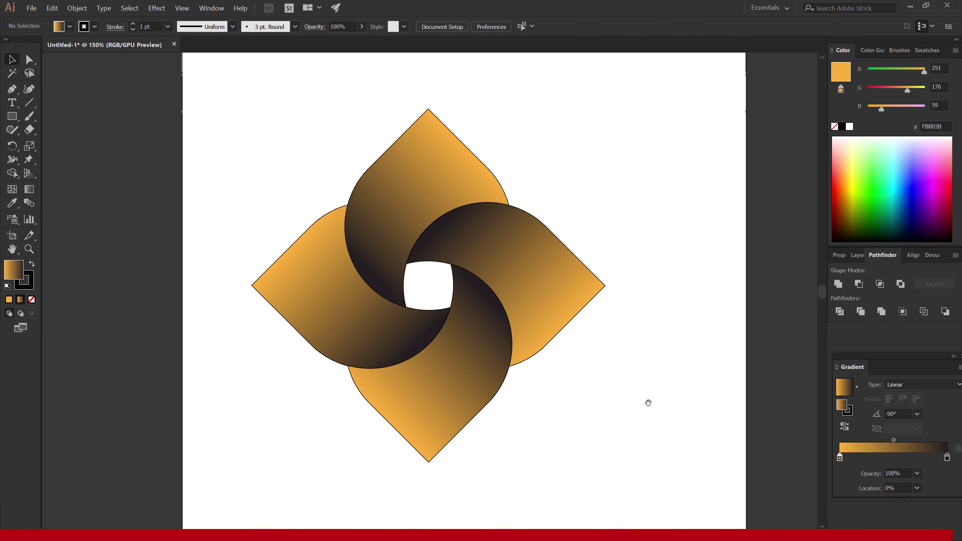
scroll(559, 343, down, 1)
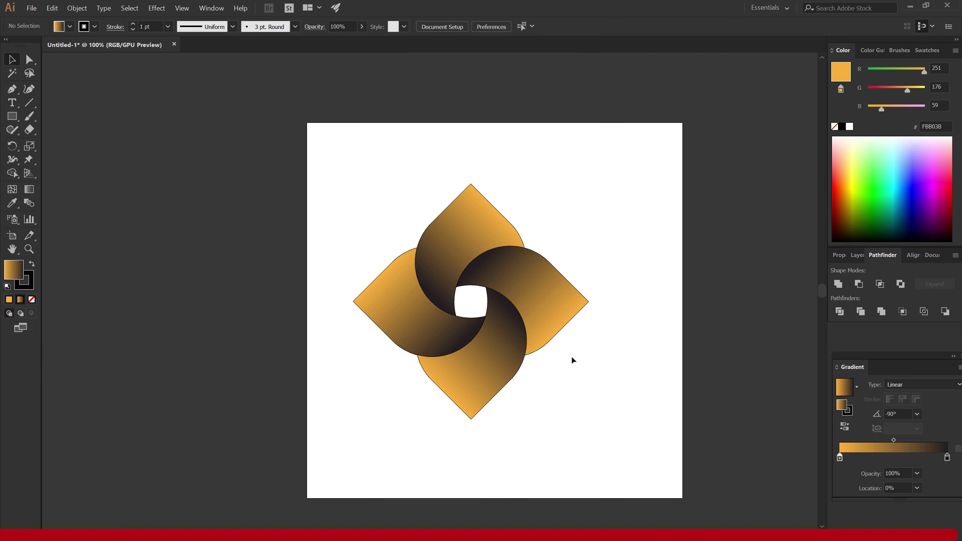
drag(575, 352, 542, 344)
scroll(481, 275, up, 1)
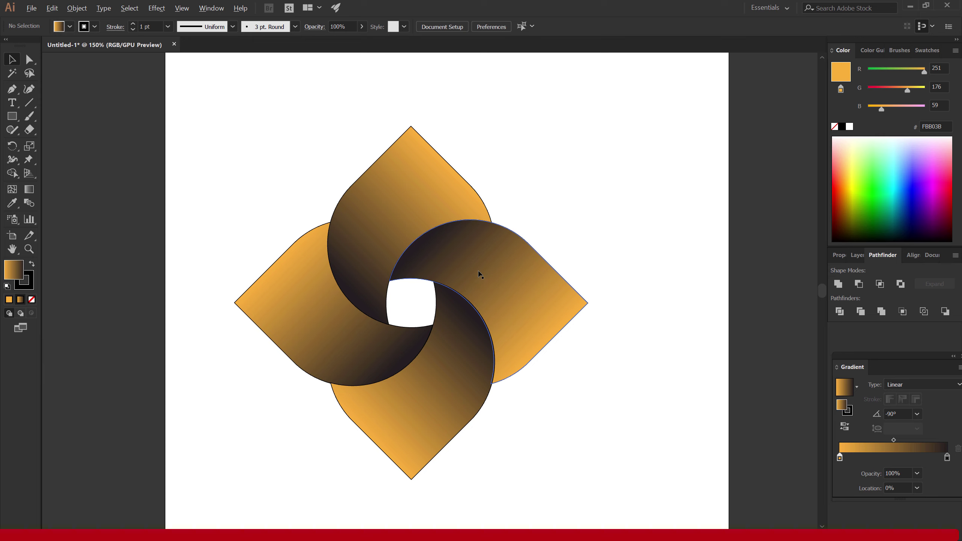
scroll(482, 275, up, 1)
scroll(650, 445, down, 1)
scroll(649, 444, left, 1)
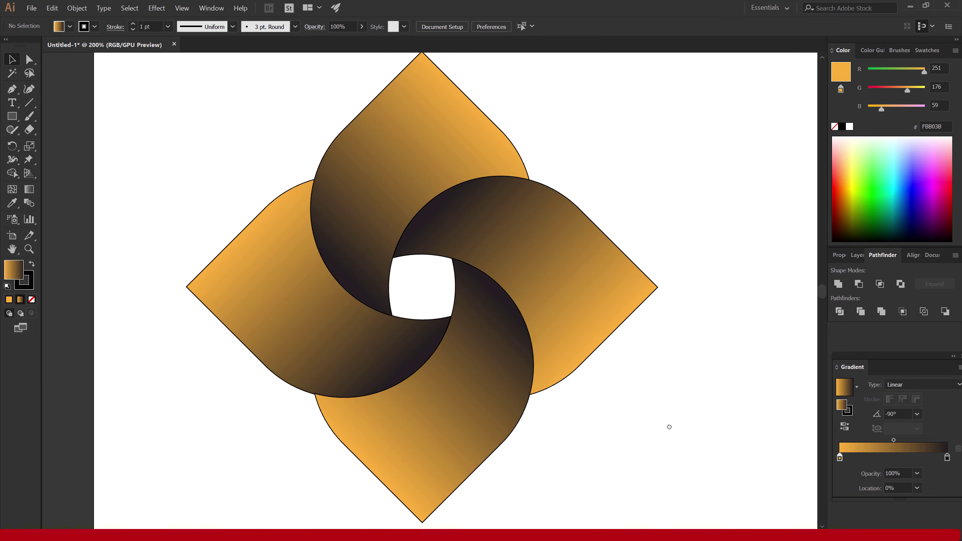